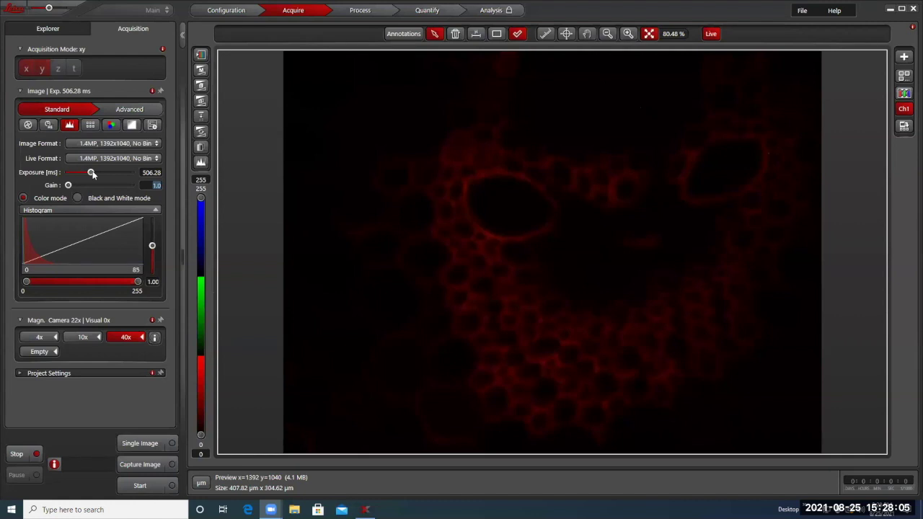
Set the camera exposure to 550 ms, then hide and re-show the histogram panel
click(145, 173)
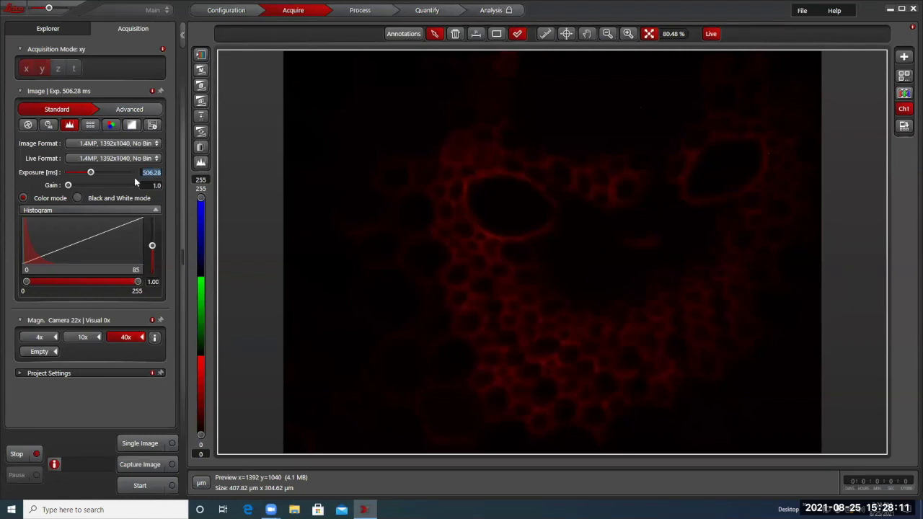
text(550)
key(Return)
click(69, 126)
click(69, 126)
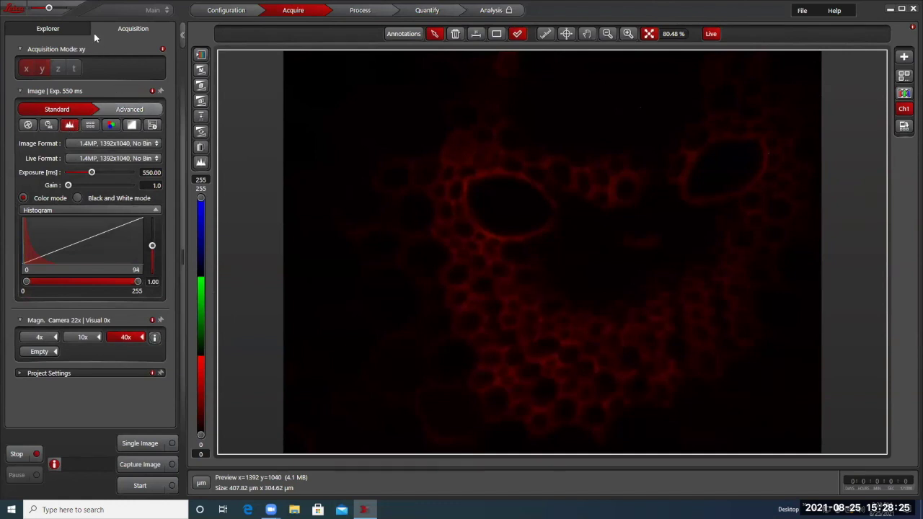
In Explorer, view the saved corn 40X fluorescence and brightfield images from the NP folder
click(47, 28)
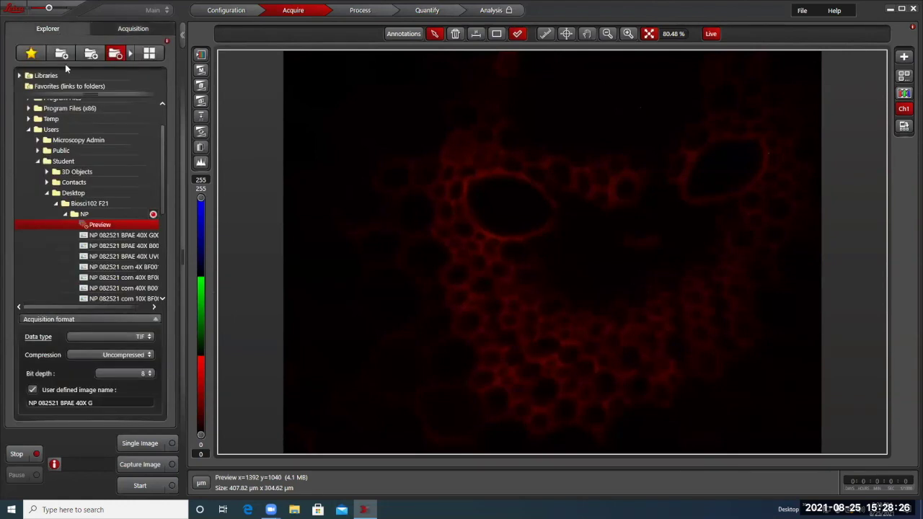
triple_click(98, 403)
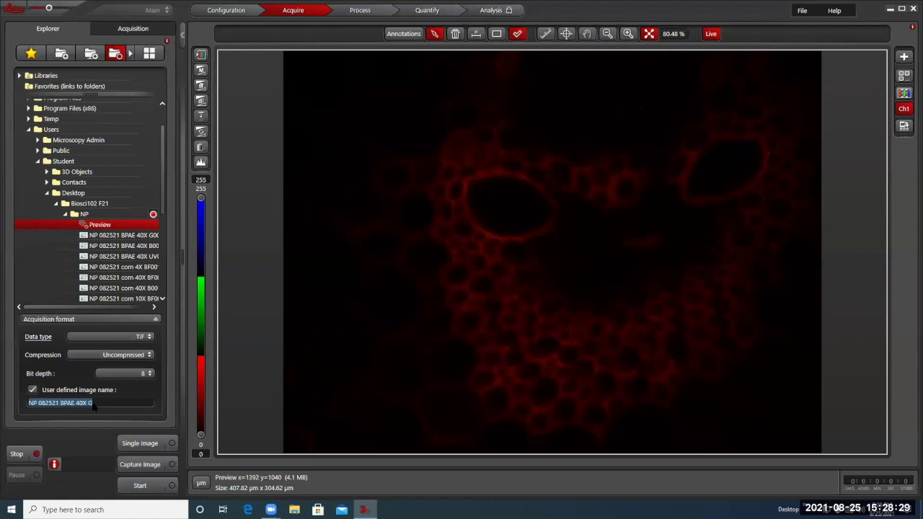
click(94, 403)
click(143, 287)
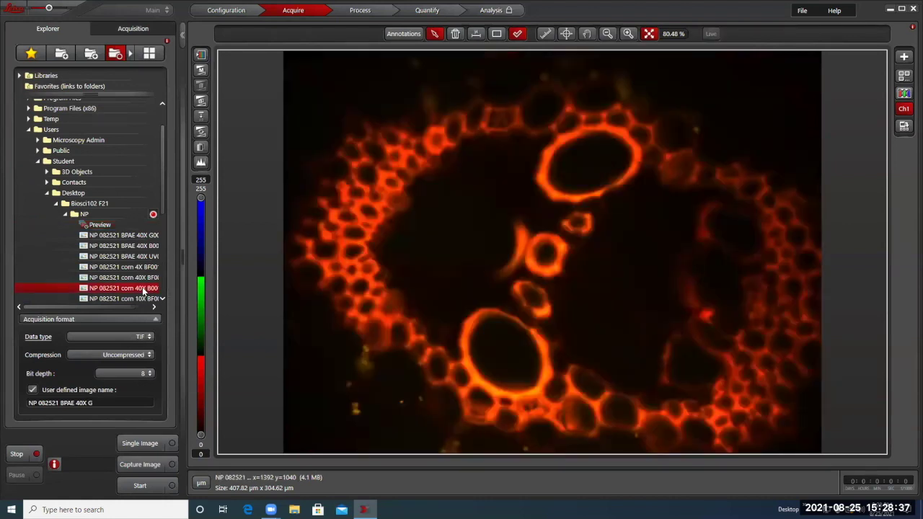
click(148, 279)
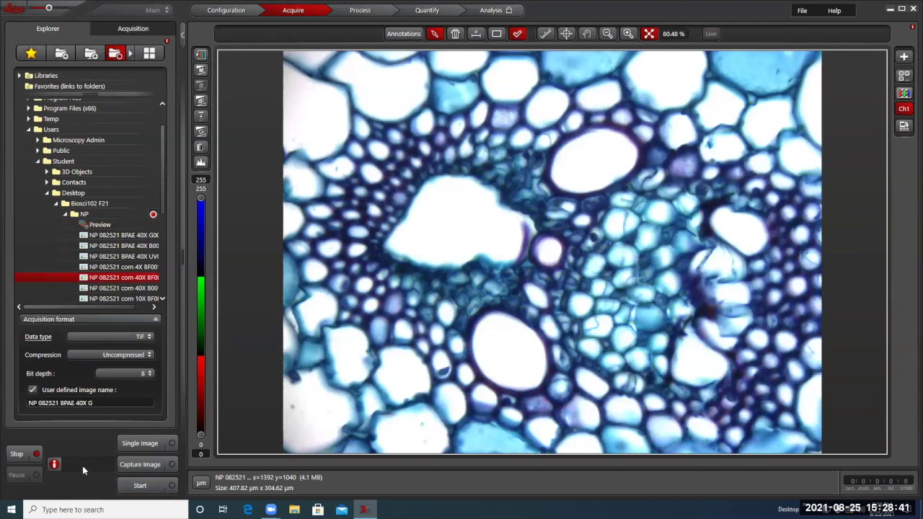
Edit the image name, replacing 'BPAE 40' with 'corn 4' to read NP 082521 corn 40X G 2
click(94, 225)
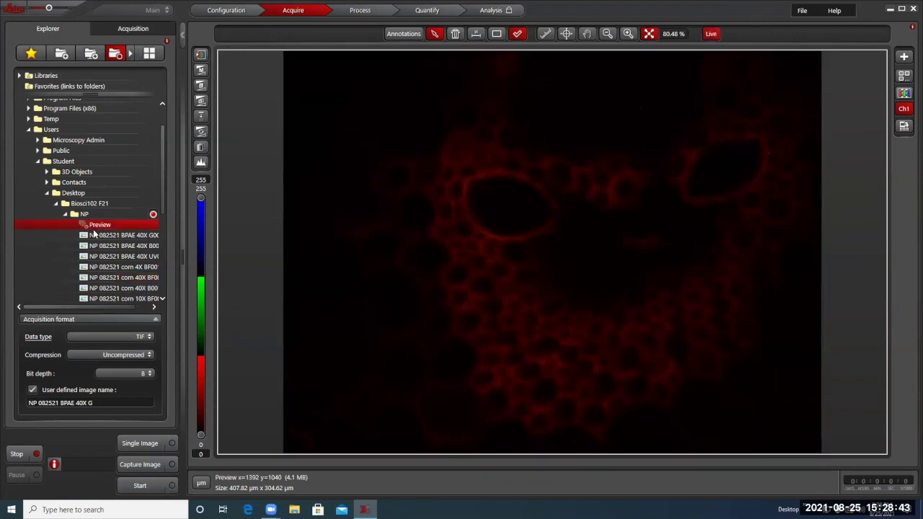
triple_click(99, 402)
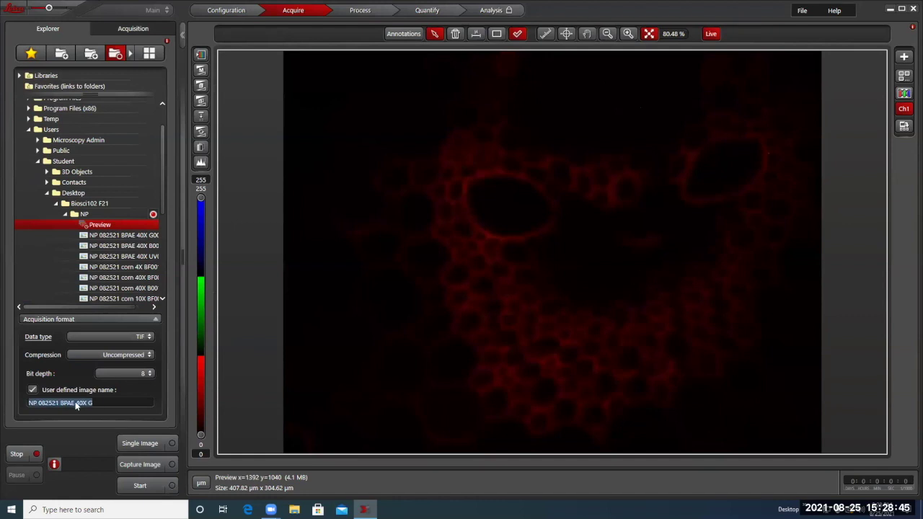
drag(61, 403, 96, 404)
text(co)
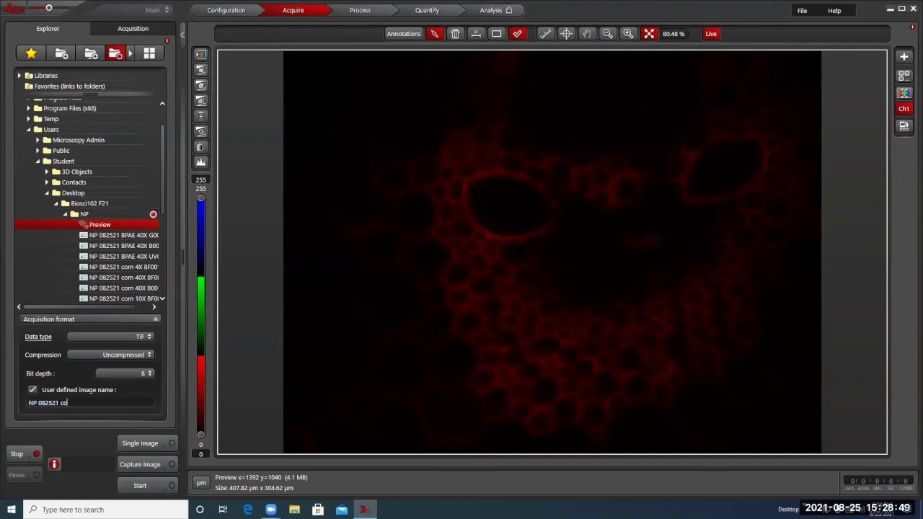
text(rn 40X G 2)
Back in acquisition settings, try the exposure slider, then enter exactly 500 ms exposure
click(122, 30)
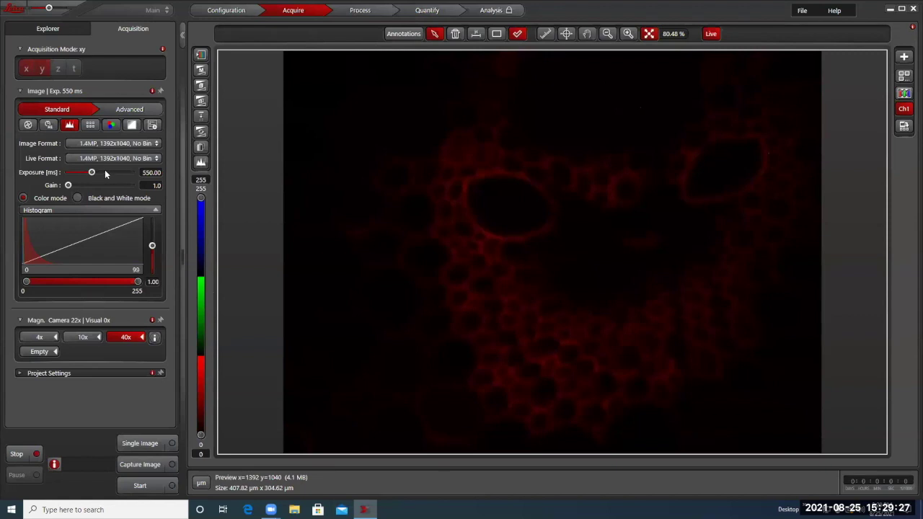
drag(91, 173, 103, 174)
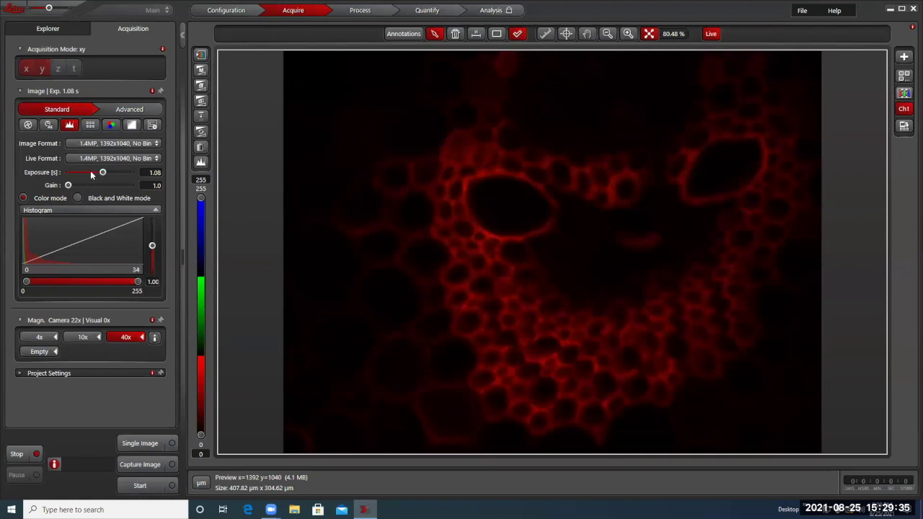
click(91, 173)
scroll(93, 172, down, 3)
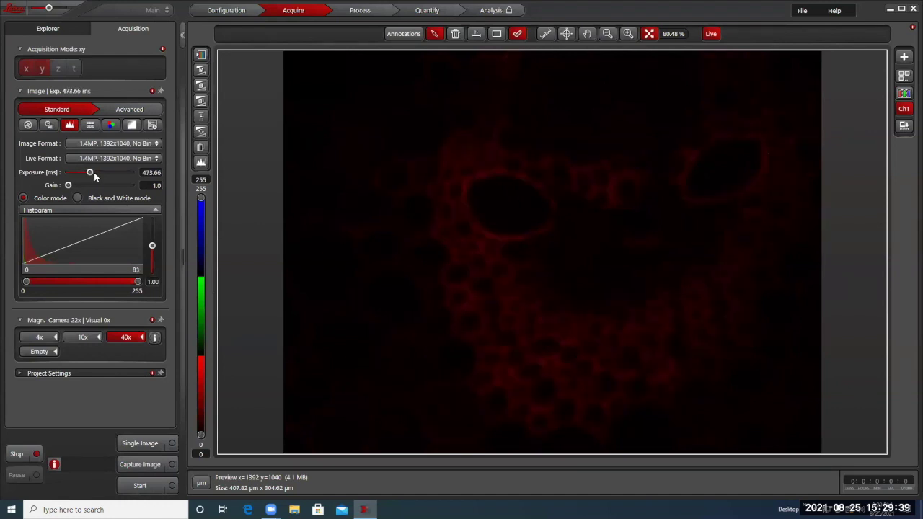
scroll(94, 172, down, 2)
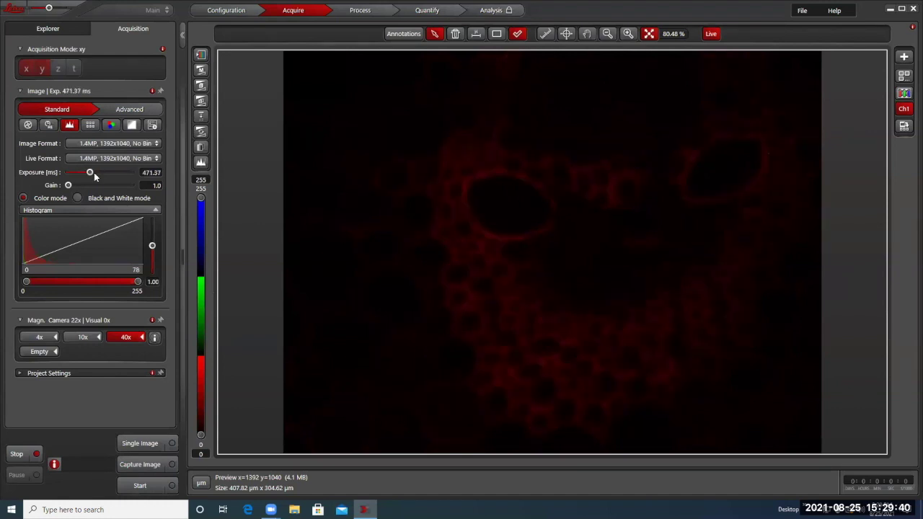
double_click(154, 175)
text(500)
key(Return)
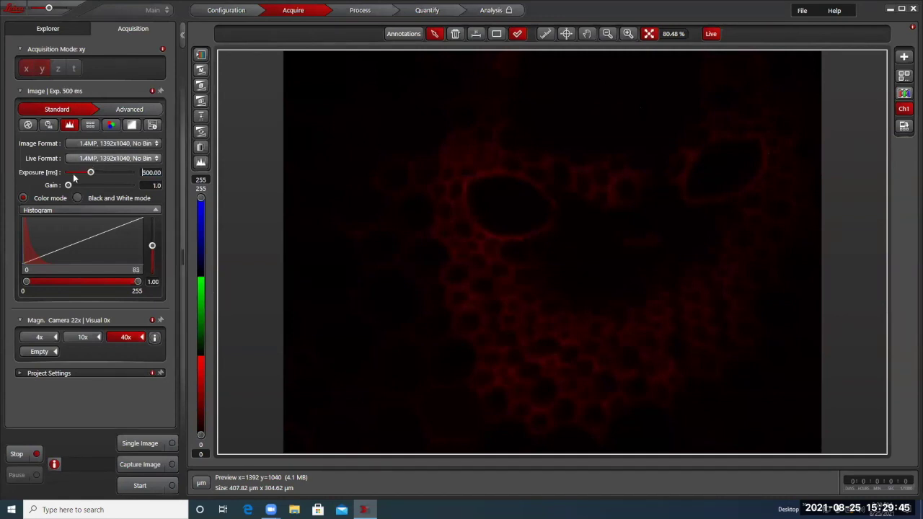
Raise the camera gain to 2.0 and then to 3.0, keeping exposure at 500 ms
double_click(156, 186)
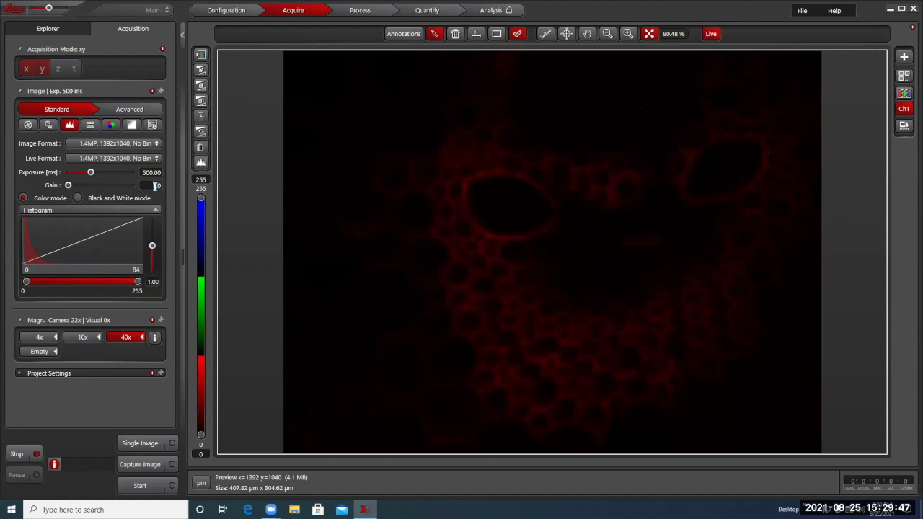
text(2)
key(Return)
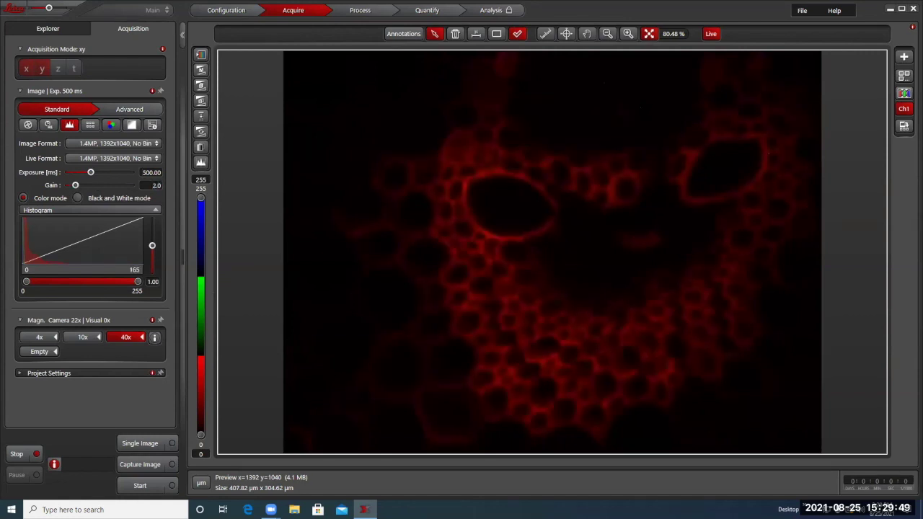
double_click(156, 186)
text(3)
key(Return)
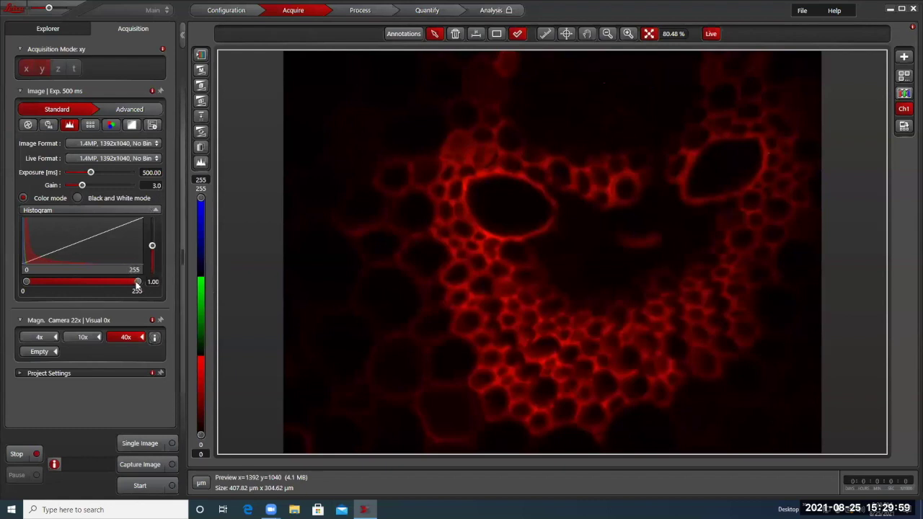
Lower the histogram white point to 179 and adjust the display gamma to 0.82
drag(136, 284, 104, 283)
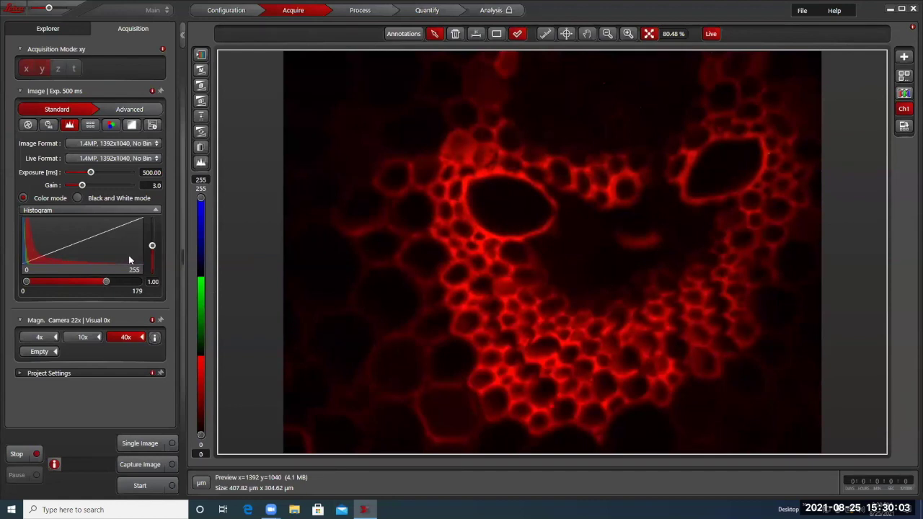
drag(152, 246, 152, 240)
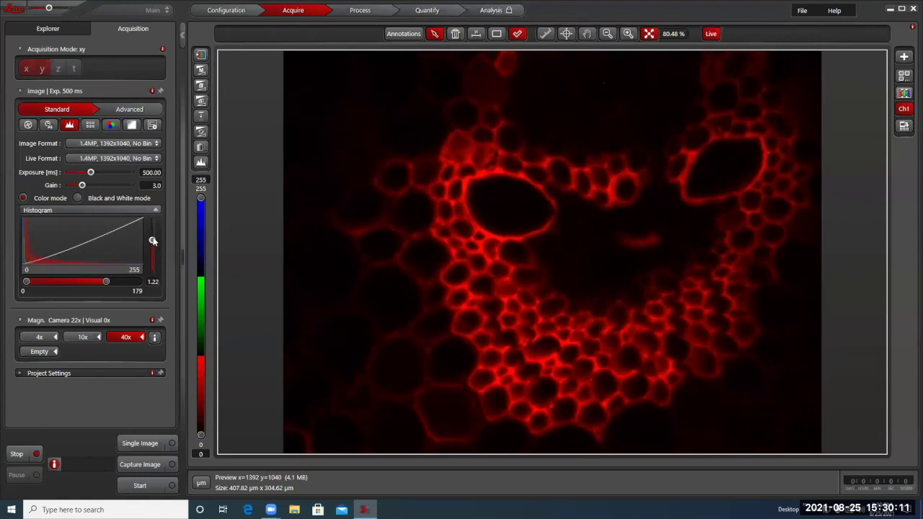
drag(152, 241, 153, 253)
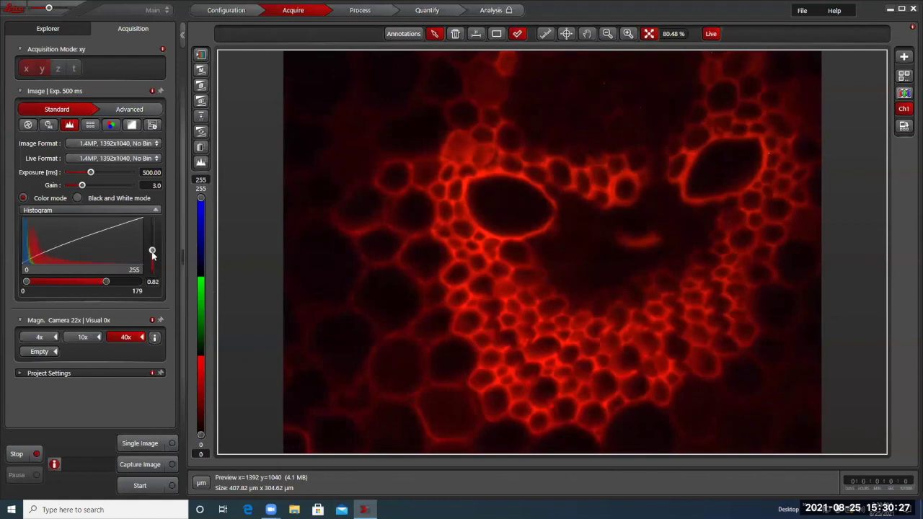
Nudge the display gamma up to 0.90
drag(152, 252, 152, 251)
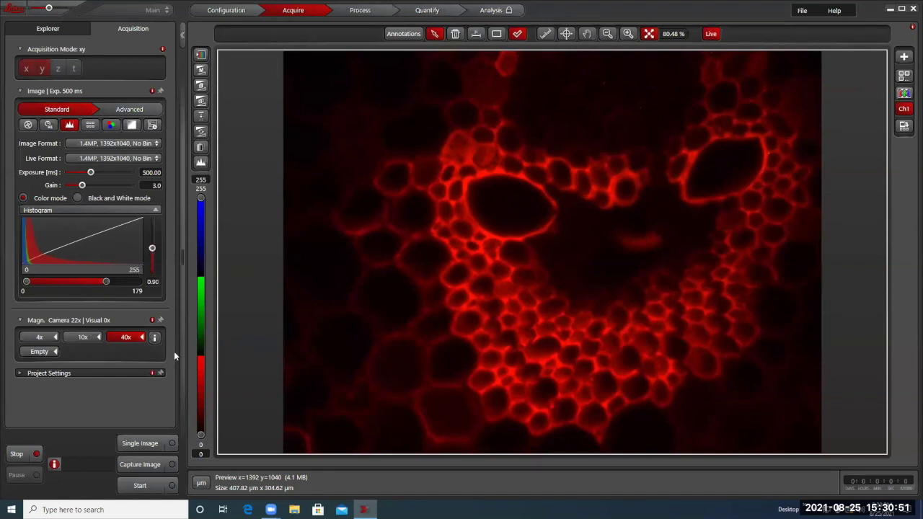
Capture a single image, confirming 40x magnification in the manual microscope settings dialog
click(162, 447)
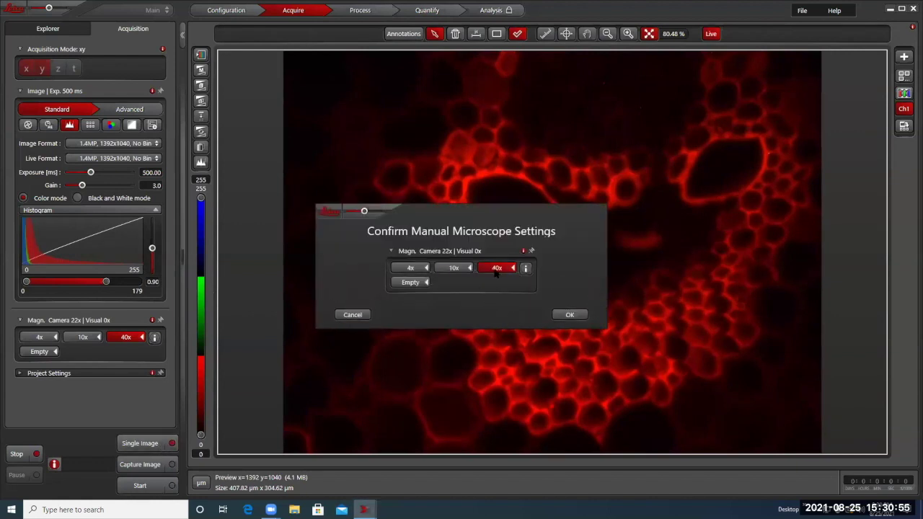
click(579, 317)
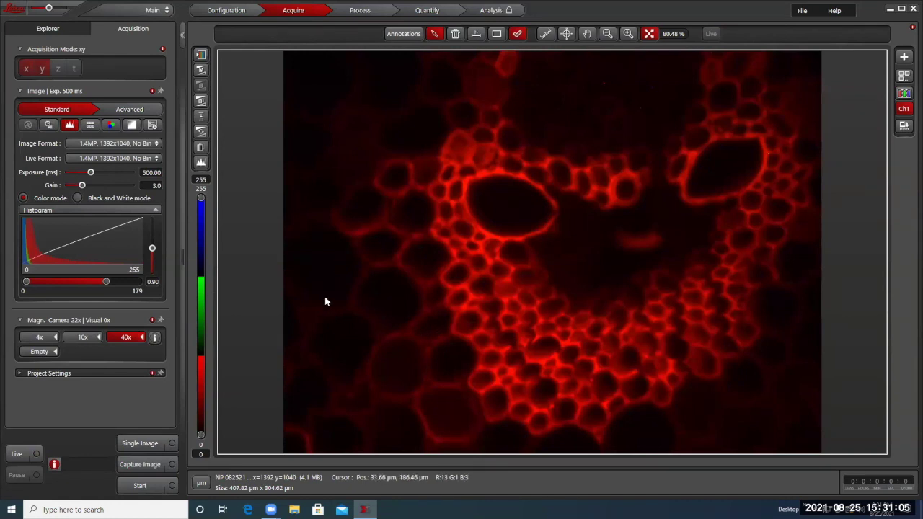
Restart the live camera preview
click(24, 456)
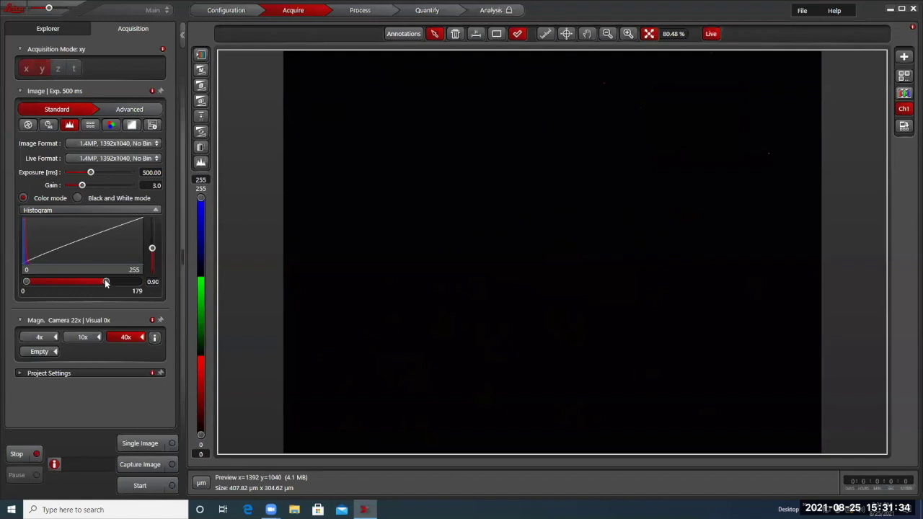
Lower the histogram's upper display limit and increase the exposure time toward 1.35 s
drag(107, 282, 51, 283)
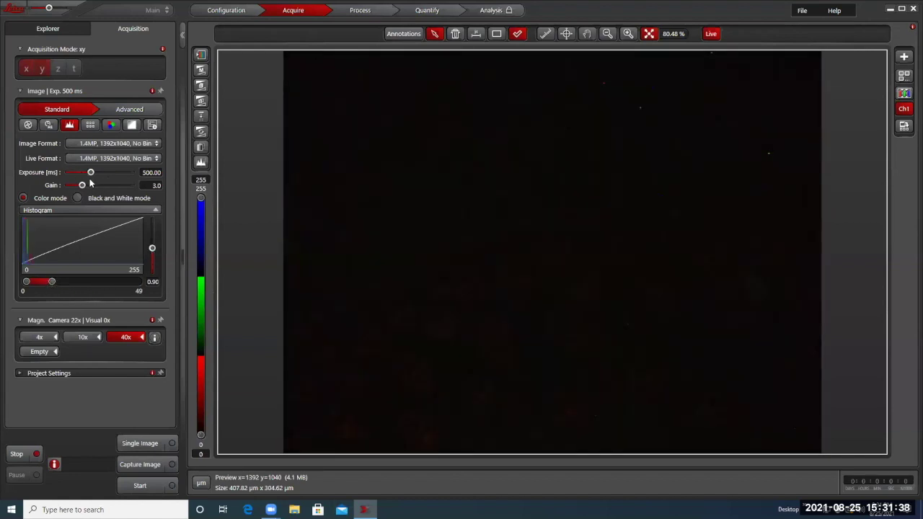
drag(98, 176, 107, 176)
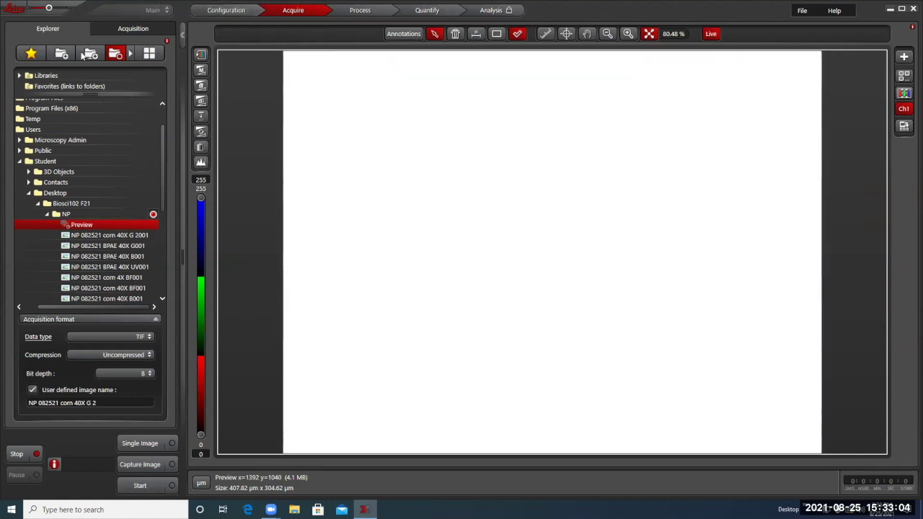
Return to the acquisition settings and set gamma back to 1.00
click(128, 29)
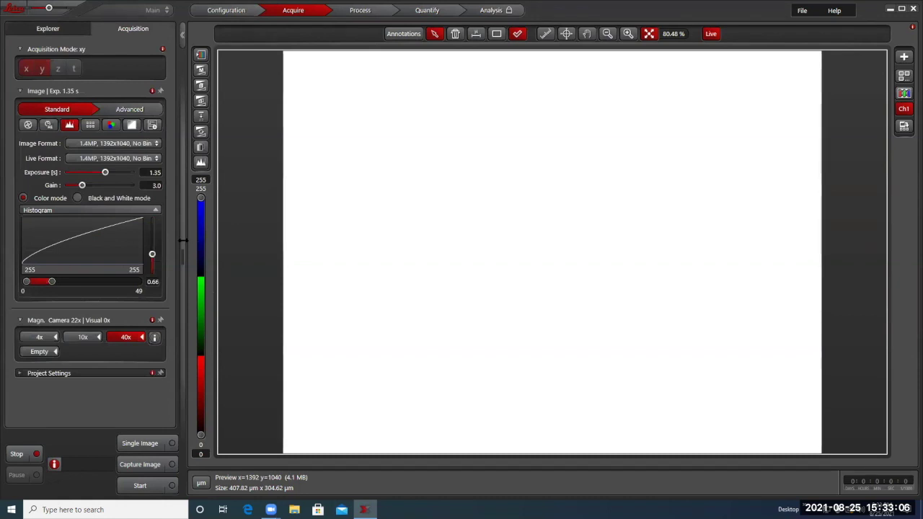
double_click(152, 282)
text(1)
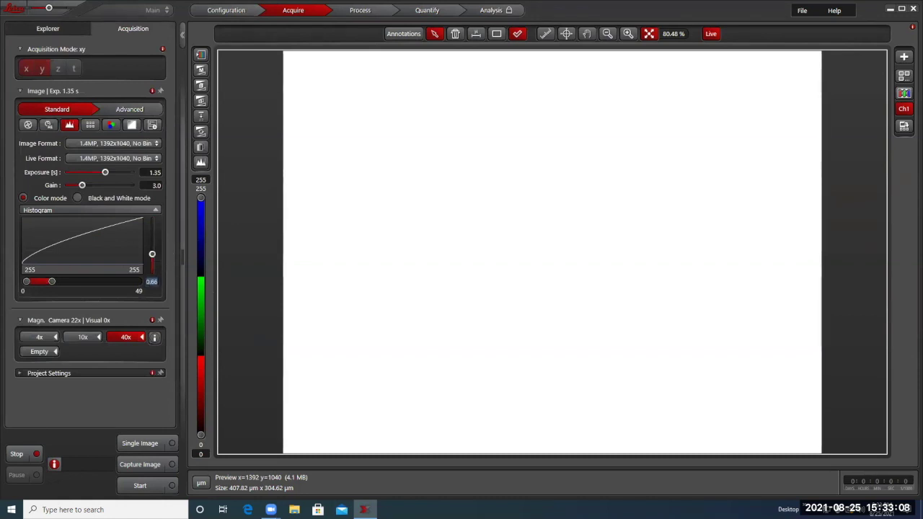
key(Return)
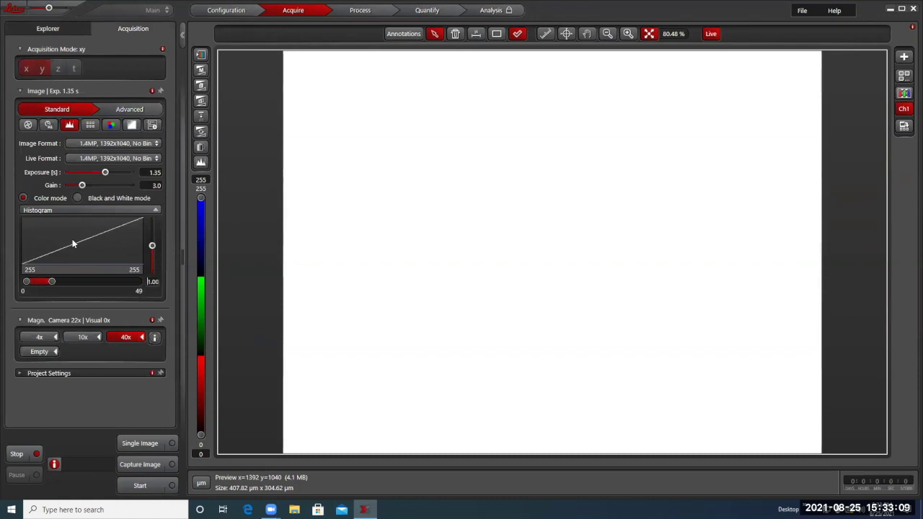
Set gain back to 1.0 and reduce exposure to about 5.01 ms
click(72, 173)
text(1)
key(Return)
double_click(148, 173)
text(16.42)
drag(72, 173, 70, 172)
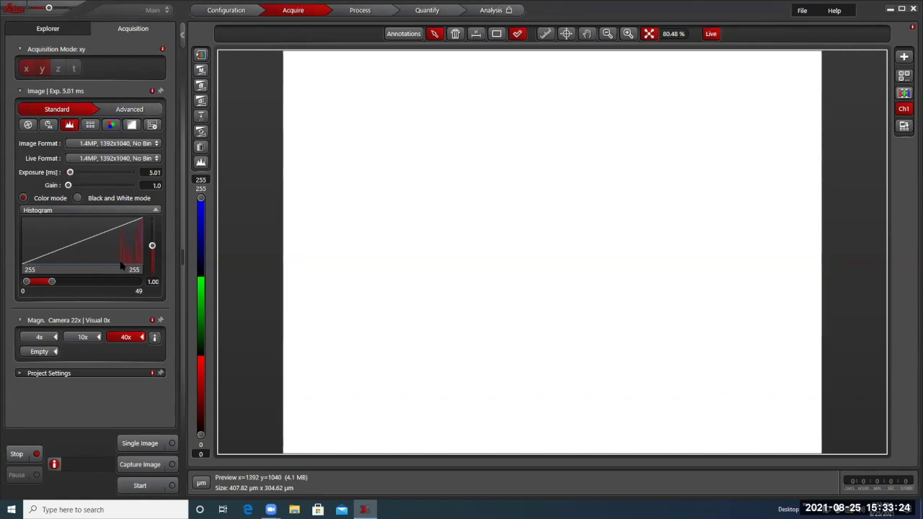
Extend the histogram display range to 255 and lower exposure to 1.14 ms
drag(53, 282, 185, 294)
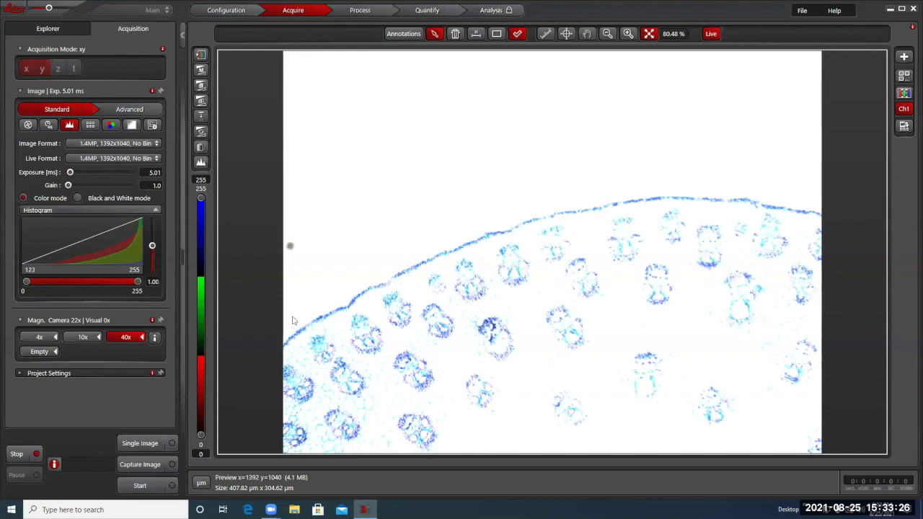
scroll(117, 172, down, 2)
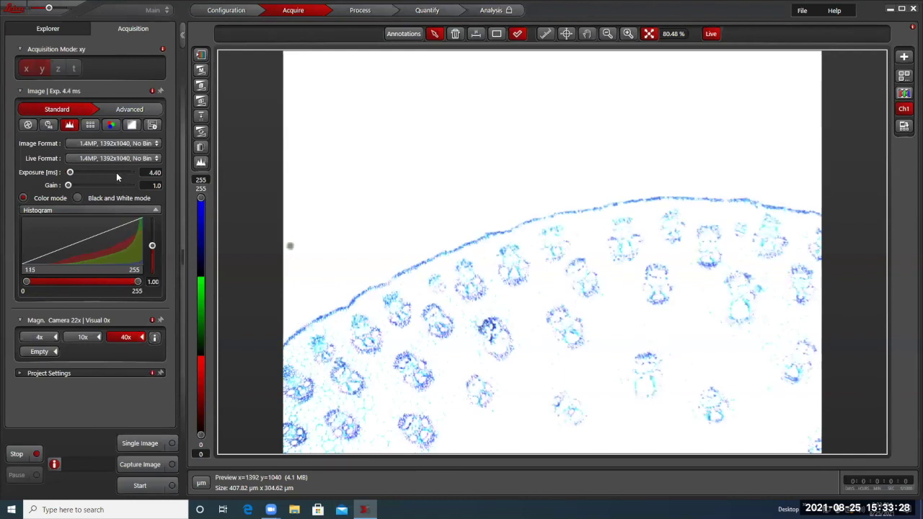
scroll(116, 172, down, 2)
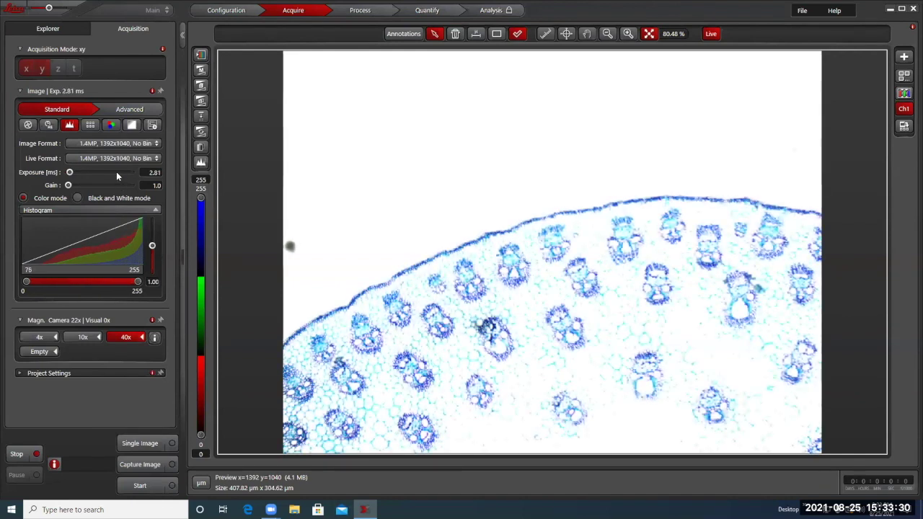
scroll(116, 171, down, 3)
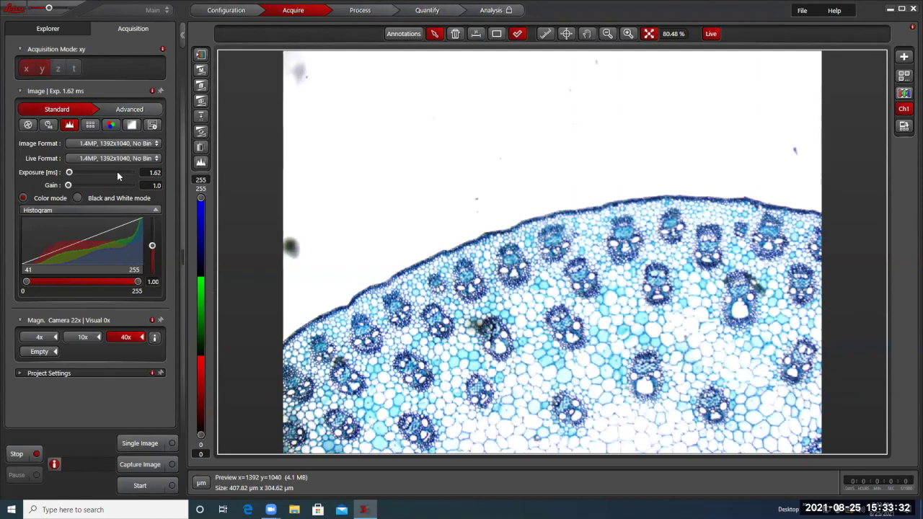
scroll(119, 175, down, 1)
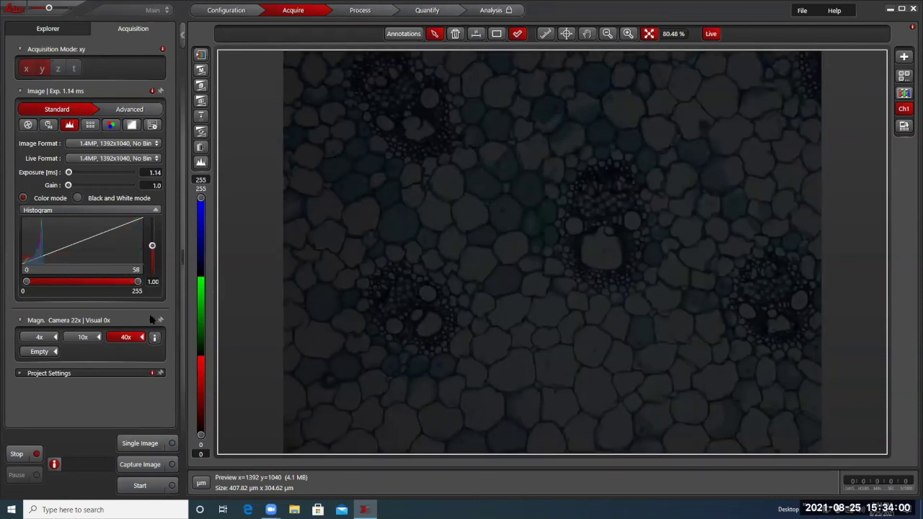
Narrow the histogram display range to brighten the cells, and fine-tune exposure around 1.04 ms
drag(137, 282, 75, 282)
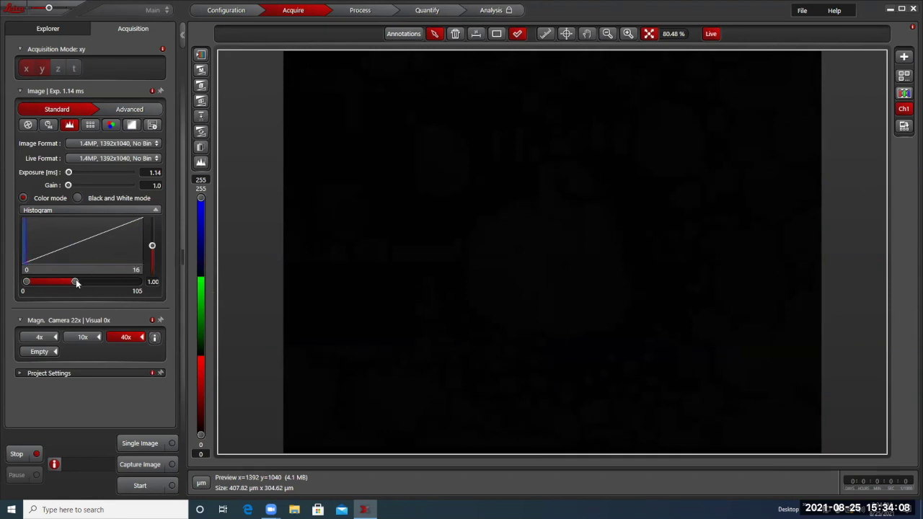
drag(76, 279, 43, 282)
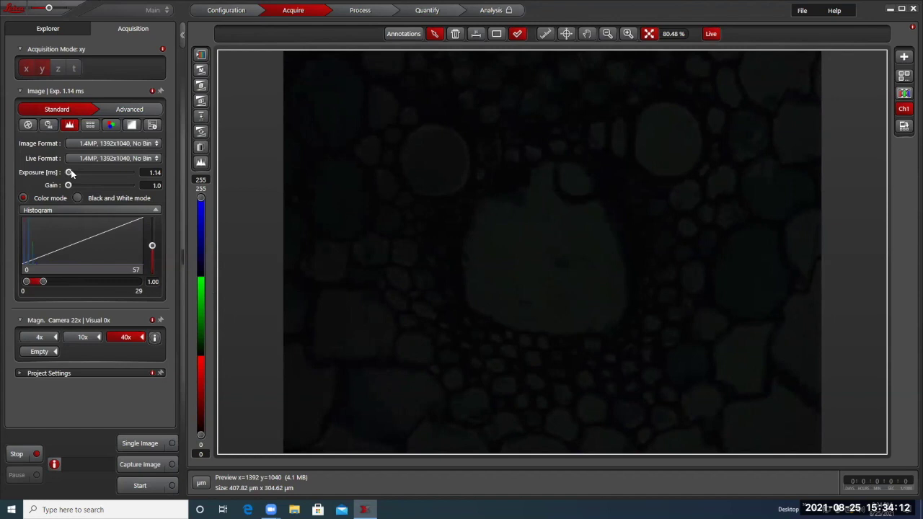
drag(70, 172, 68, 172)
drag(67, 172, 71, 173)
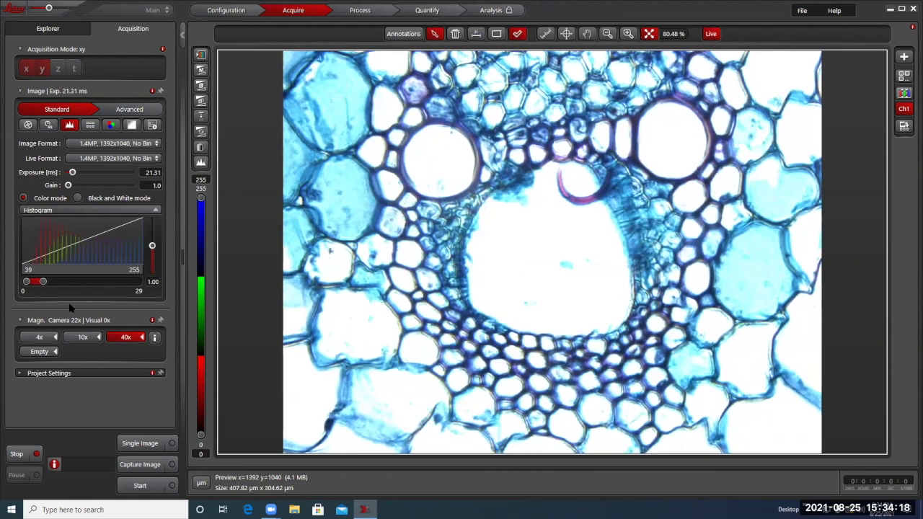
Reset the histogram range to 0–255 and set exposure to 39.68 ms
drag(107, 287, 148, 291)
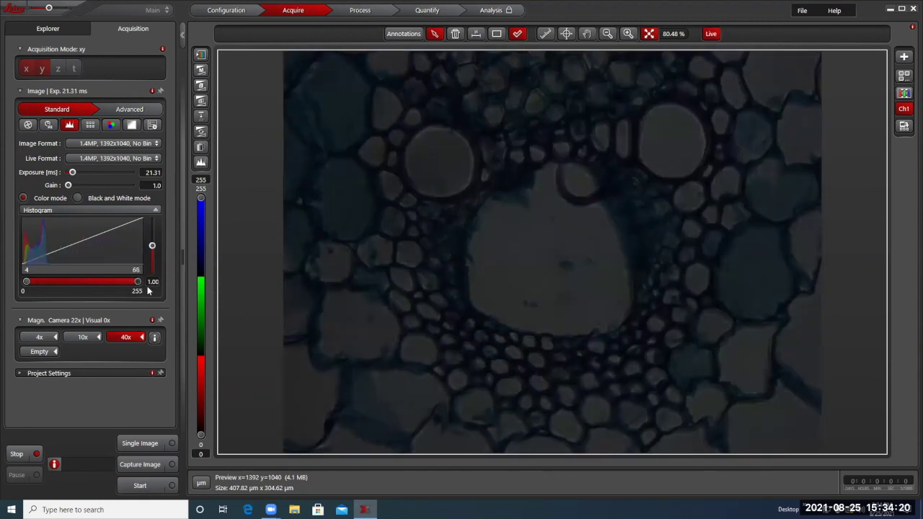
click(84, 175)
click(76, 175)
click(74, 174)
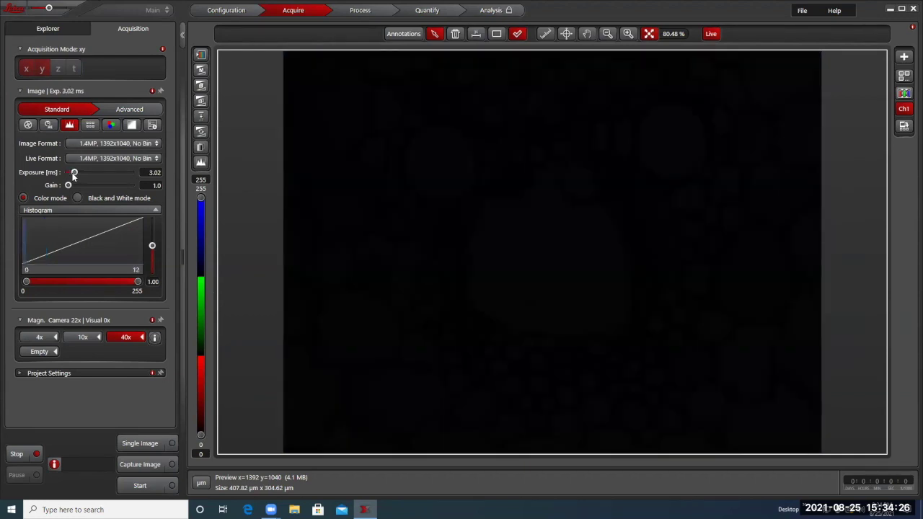